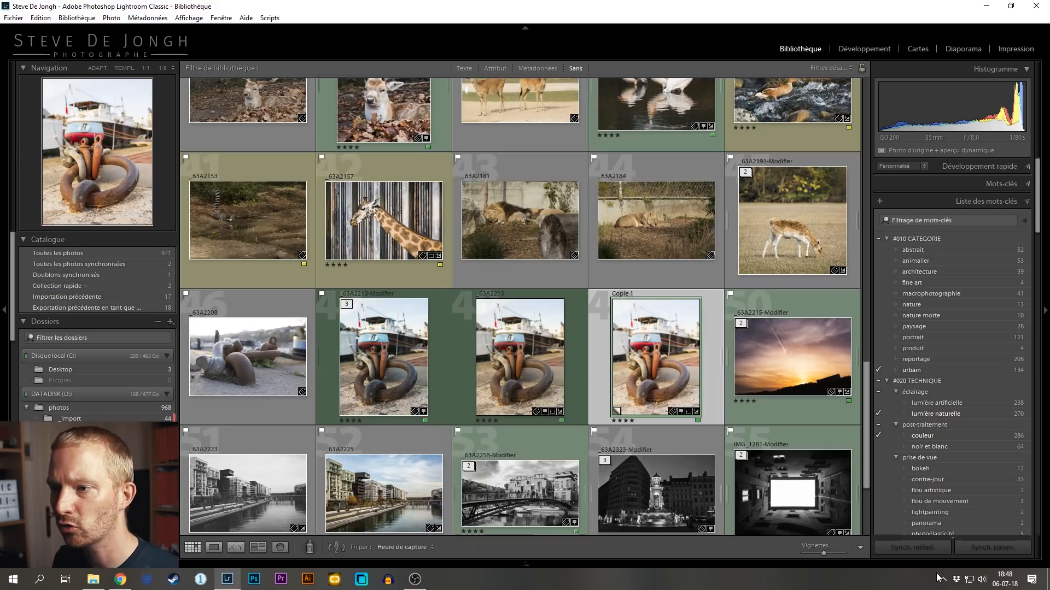
# - Switch to the Développement module, display its keyboard shortcut overview, and close the overview
pyautogui.click(246, 17)
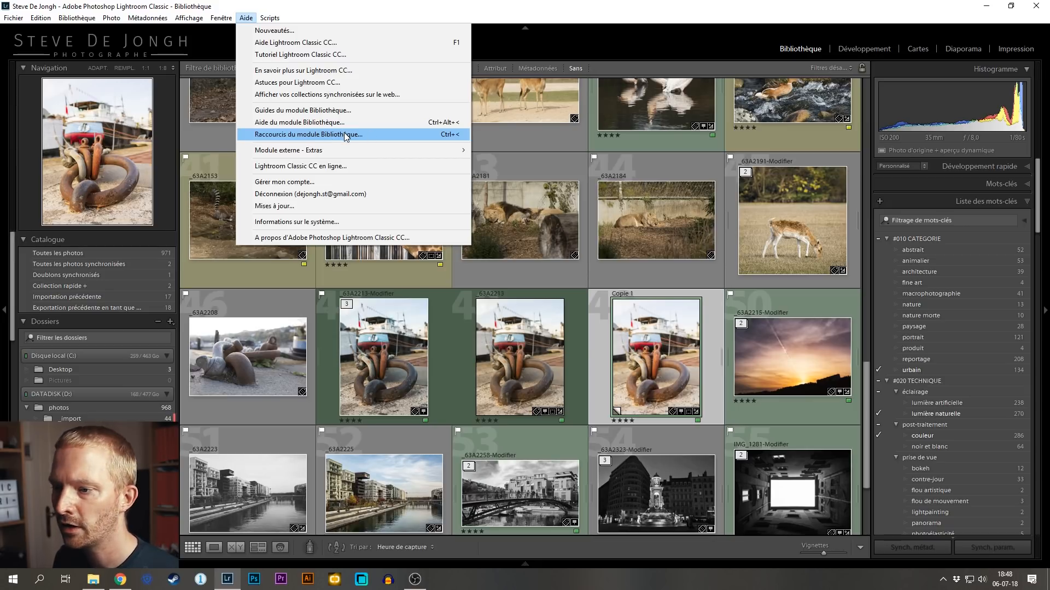
pyautogui.click(860, 49)
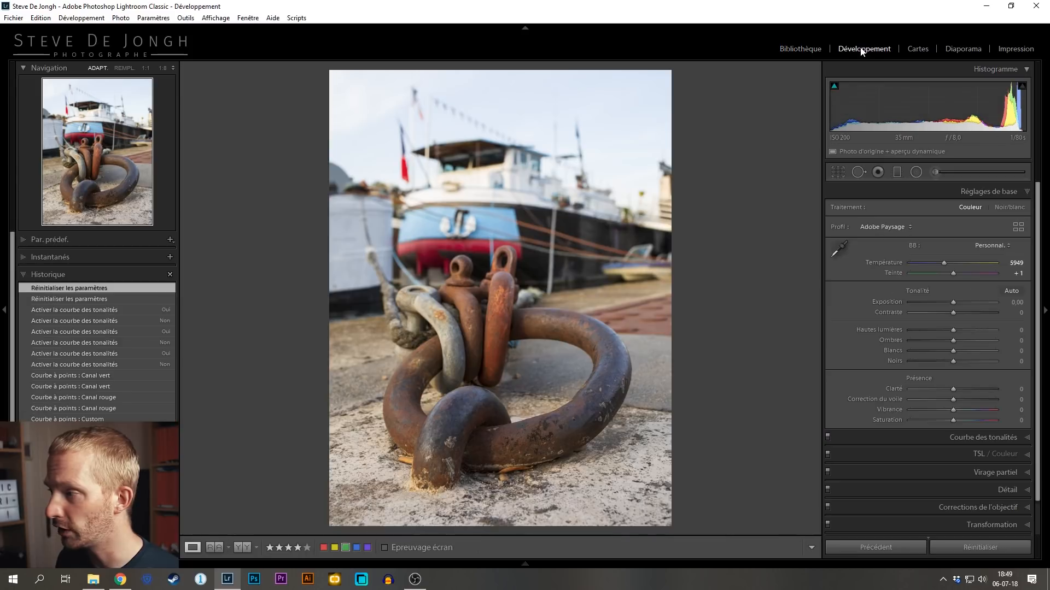
pyautogui.click(273, 20)
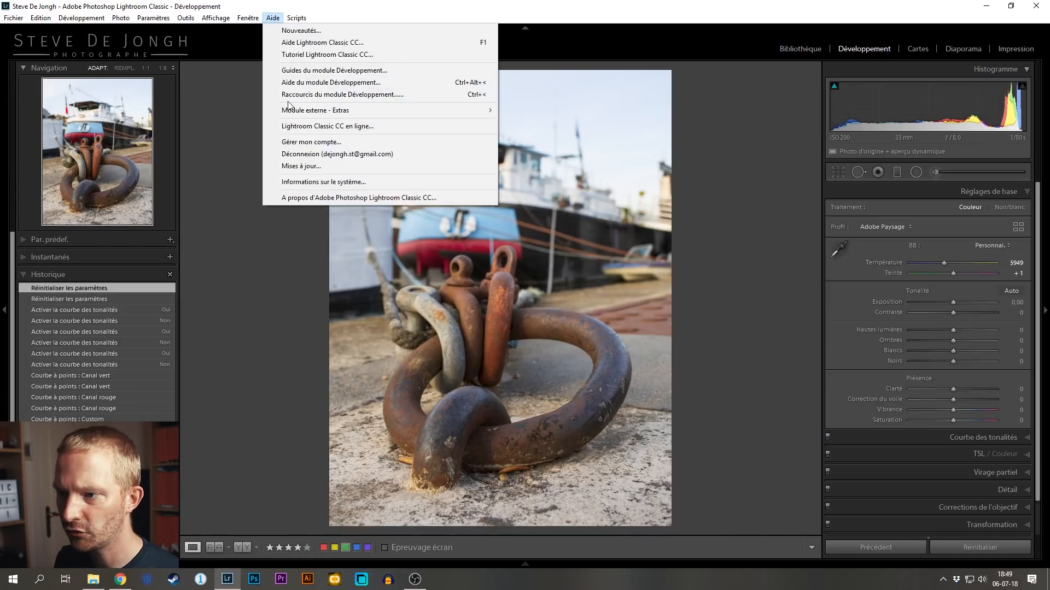
pyautogui.click(374, 97)
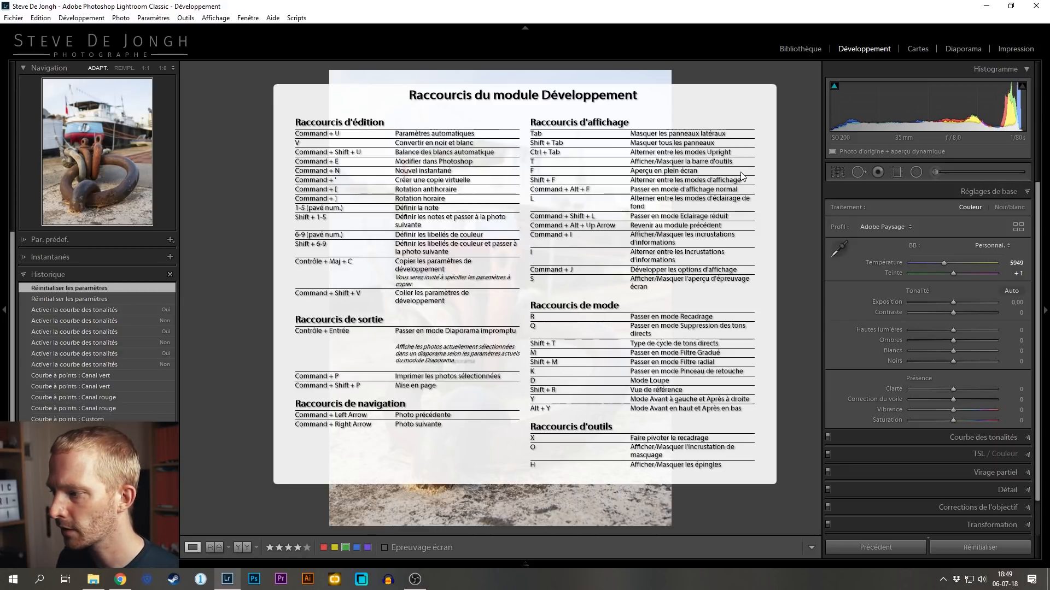
pyautogui.click(696, 167)
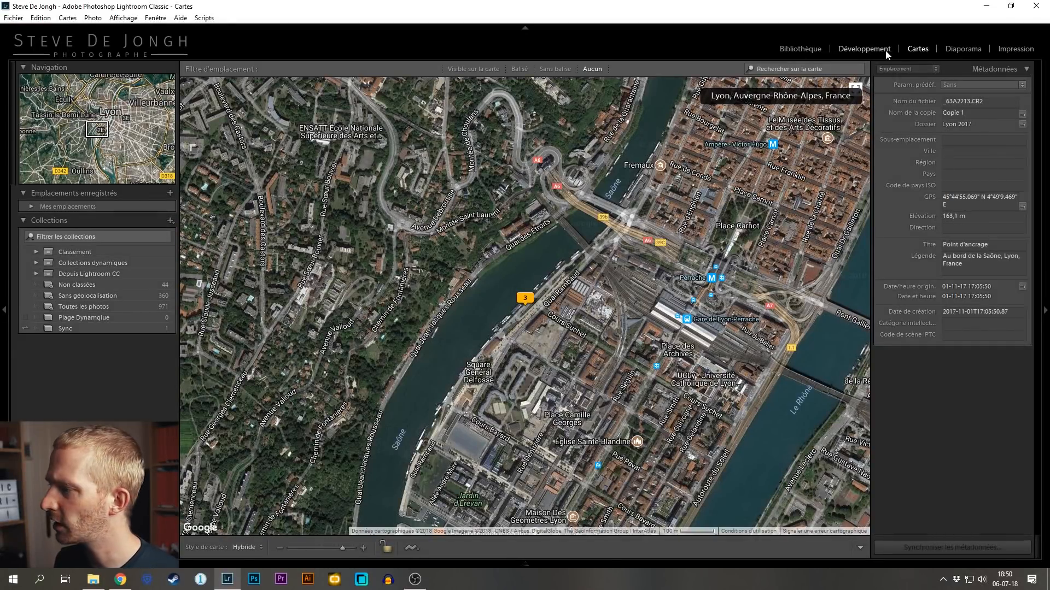
# - Return to the Développement module and use the histogram's tonal zones to set Exposition to +0,46 and Hautes lumières to −85
pyautogui.click(878, 50)
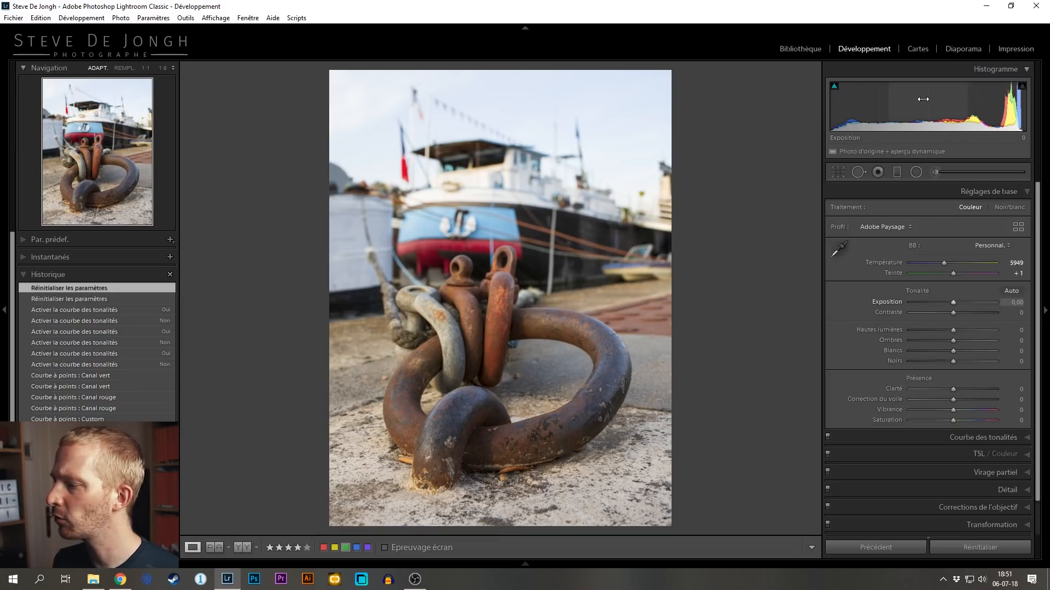
pyautogui.moveTo(928, 108); pyautogui.dragTo(935, 108)
pyautogui.doubleClick(996, 110)
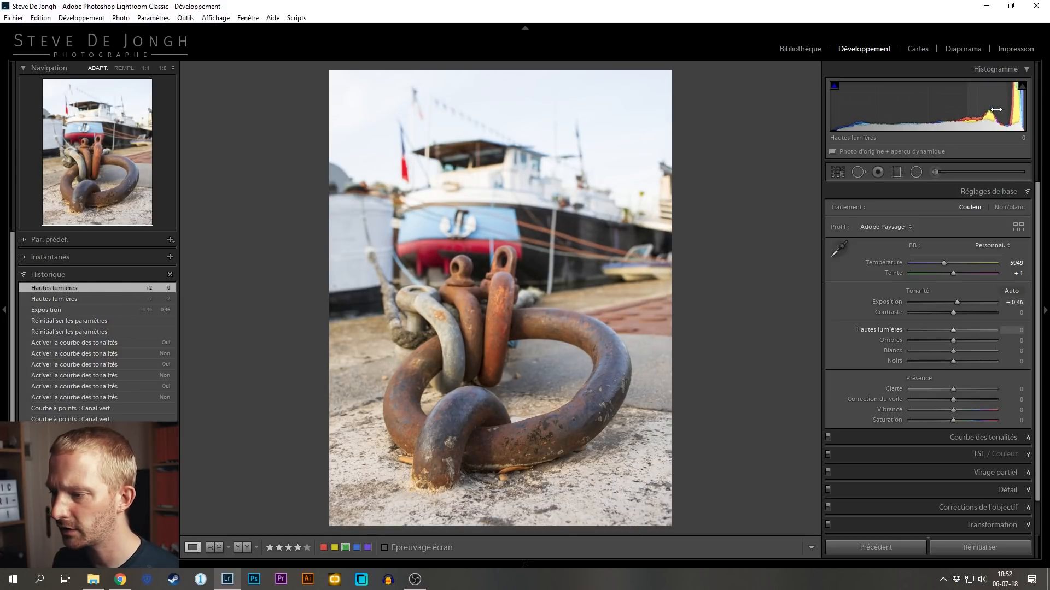
pyautogui.moveTo(996, 110); pyautogui.dragTo(949, 110)
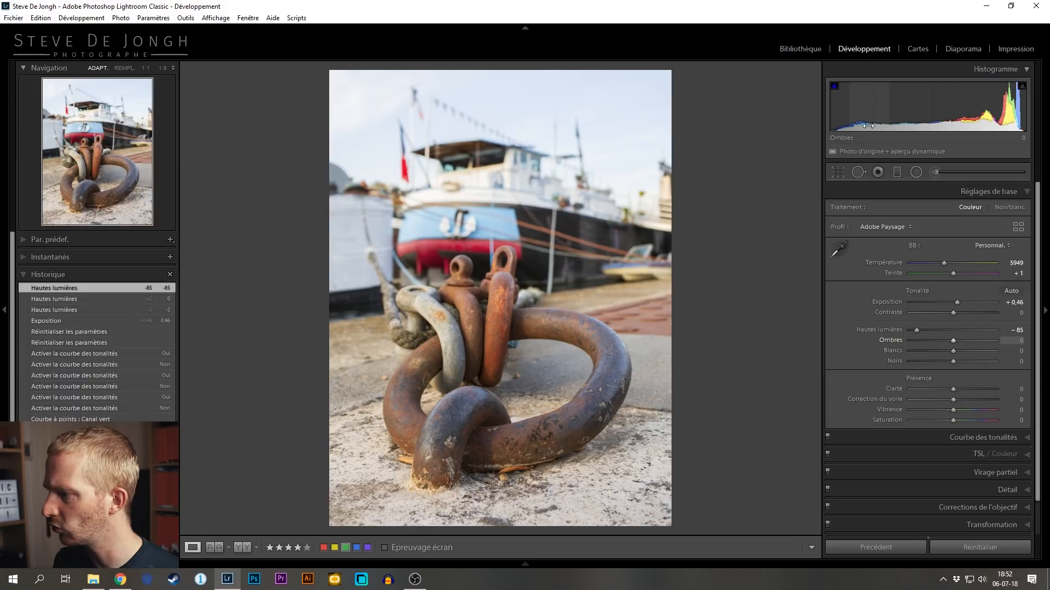
# - Set Ombres to +27 and Noirs to −24 through the histogram, and compare the photo before and after the edits
pyautogui.moveTo(867, 111); pyautogui.dragTo(886, 111)
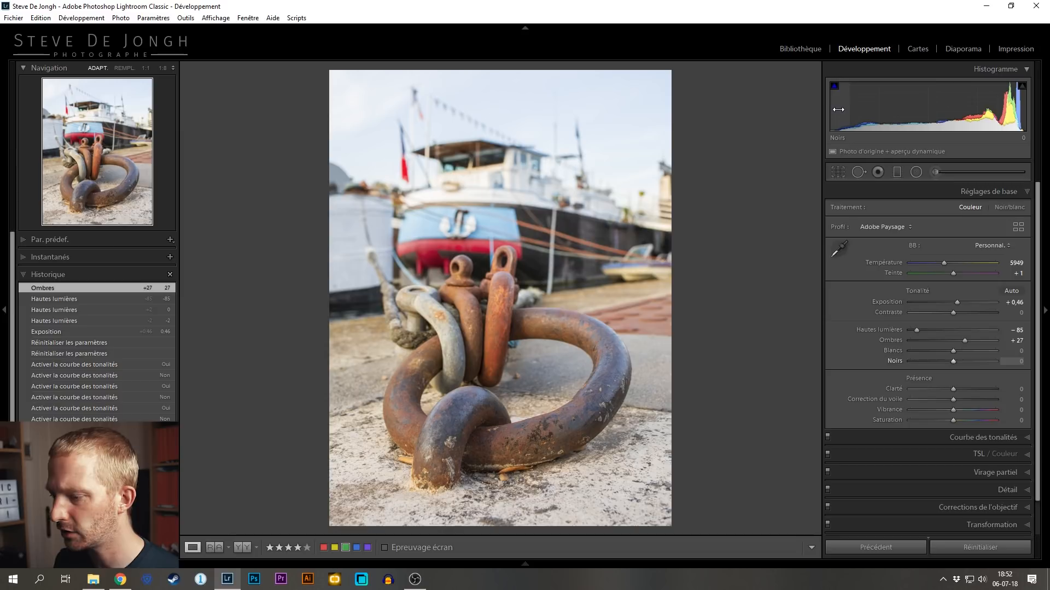
pyautogui.moveTo(853, 109); pyautogui.dragTo(849, 106)
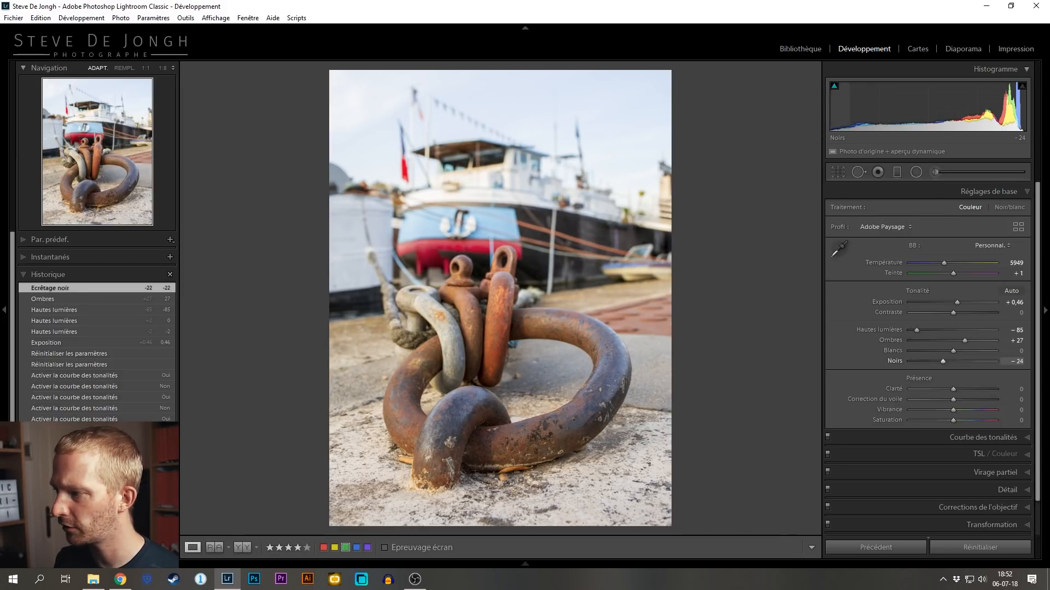
pyautogui.moveTo(849, 109); pyautogui.dragTo(848, 109)
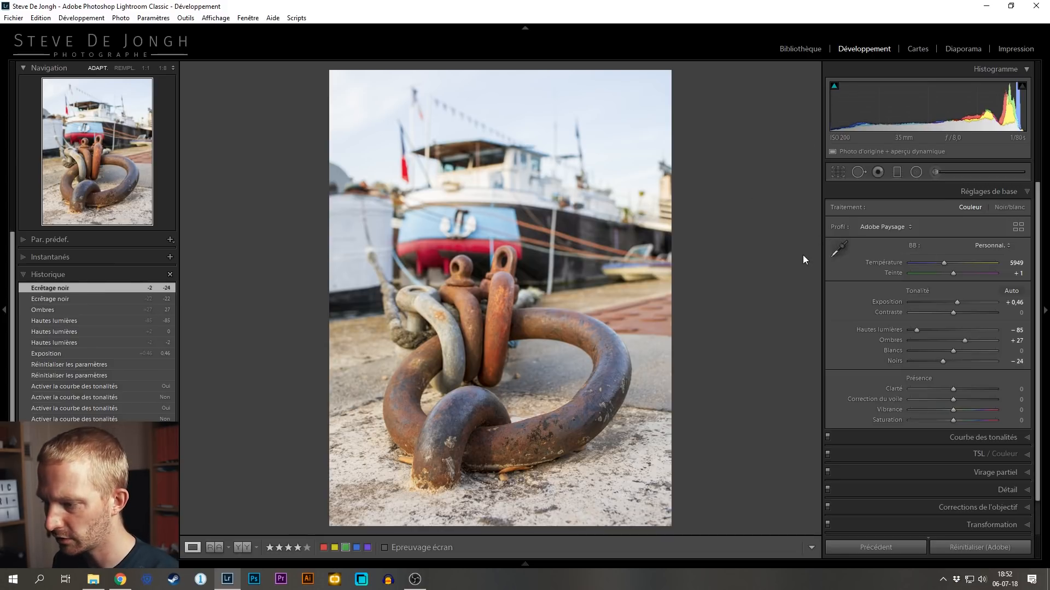
pyautogui.press('\\')
pyautogui.press('\\')
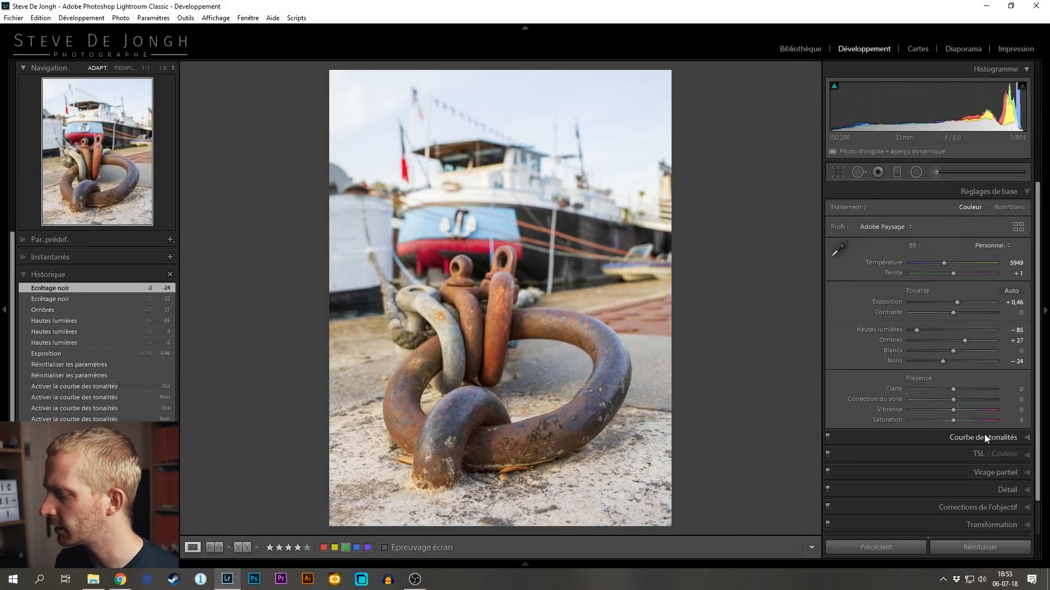
# - Try darkening the photo by lowering an upper point on the RVB tone curve, and reset the point curve
pyautogui.click(972, 433)
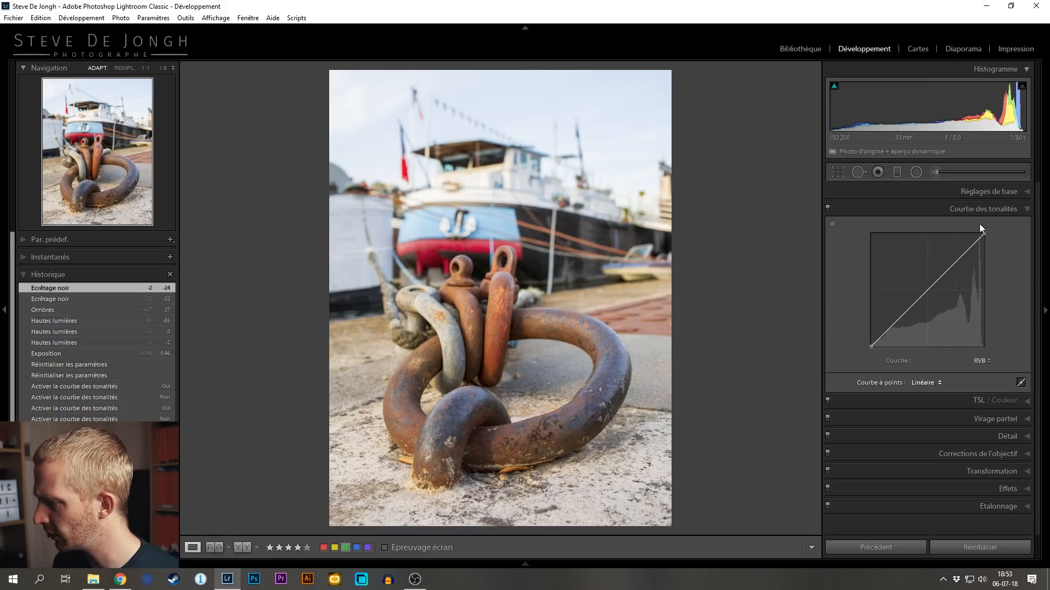
pyautogui.click(956, 264)
pyautogui.moveTo(956, 265)
pyautogui.mouseDown()
pyautogui.moveTo(952, 294)
pyautogui.moveTo(951, 244)
pyautogui.moveTo(957, 331)
pyautogui.moveTo(953, 245)
pyautogui.moveTo(957, 278)
pyautogui.mouseUp()
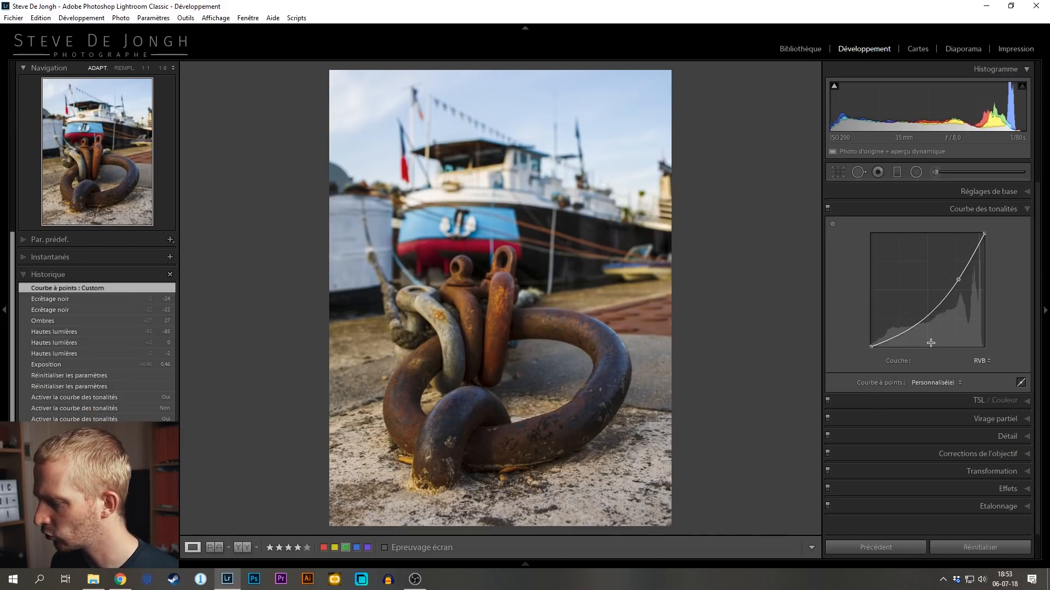
pyautogui.doubleClick(870, 382)
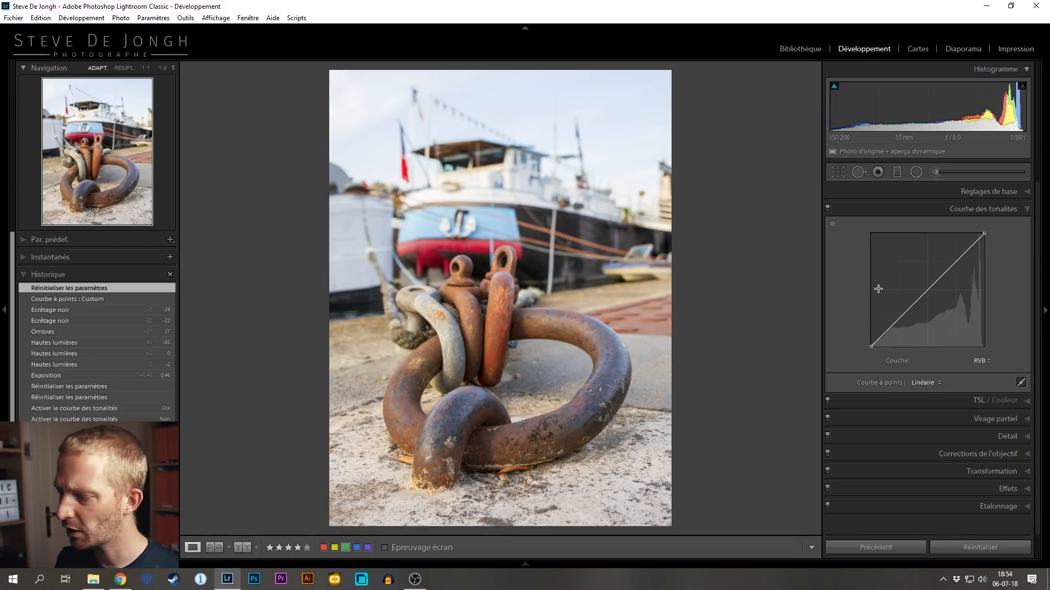
# - Add a point at the middle of the RVB tone curve and move it to slightly below the diagonal
pyautogui.click(928, 291)
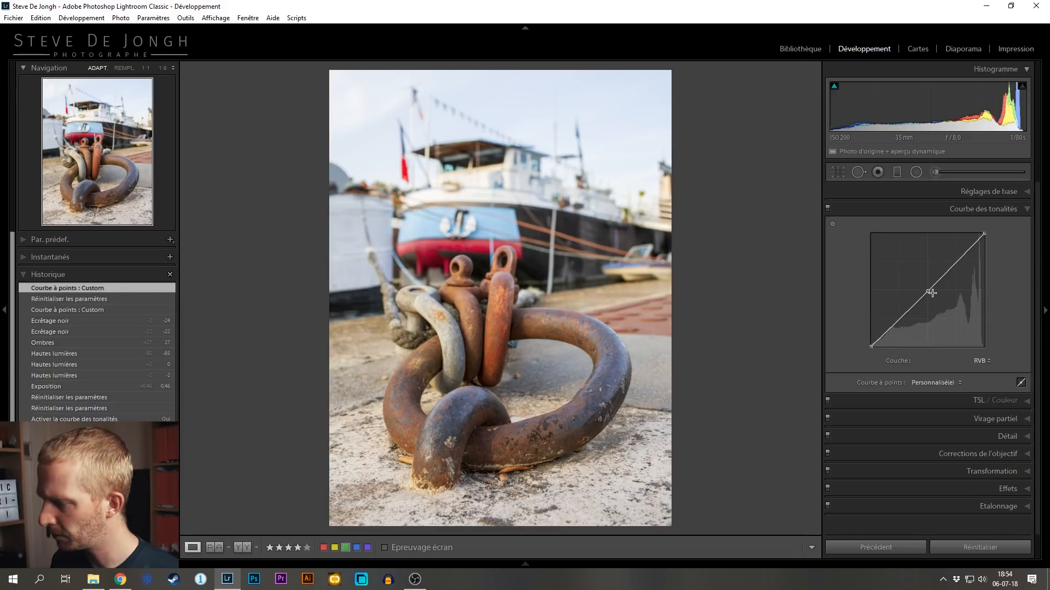
pyautogui.moveTo(928, 292)
pyautogui.mouseDown()
pyautogui.moveTo(936, 303)
pyautogui.moveTo(923, 298)
pyautogui.moveTo(923, 267)
pyautogui.moveTo(927, 297)
pyautogui.moveTo(927, 273)
pyautogui.moveTo(914, 281)
pyautogui.moveTo(919, 349)
pyautogui.moveTo(924, 280)
pyautogui.mouseUp()
pyautogui.moveTo(926, 197); pyautogui.dragTo(924, 297)
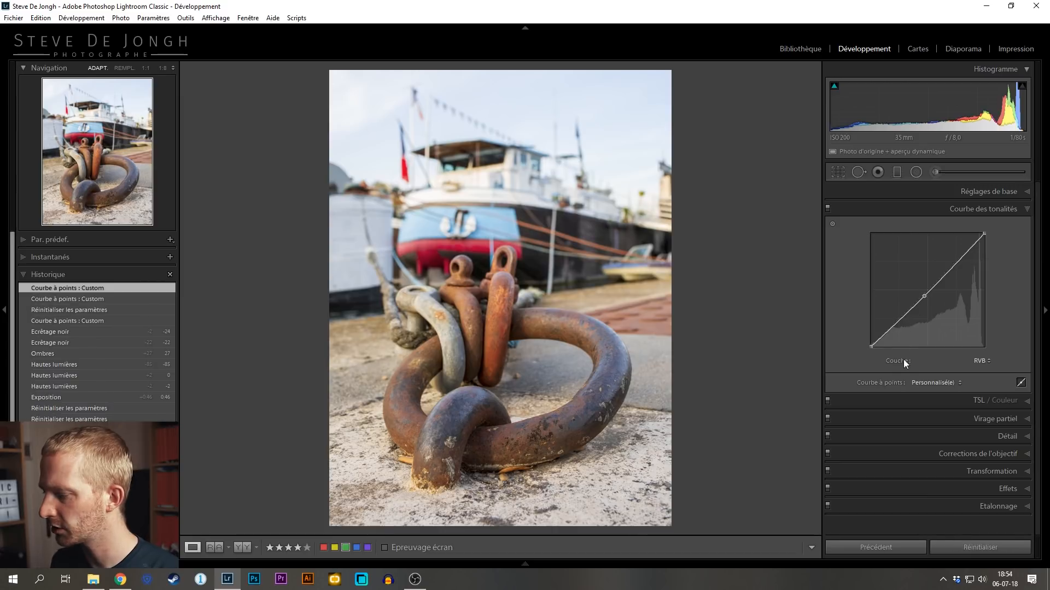
# - Add a midpoint to the tone curve's Rouge channel and raise it to strengthen the reds
pyautogui.click(982, 362)
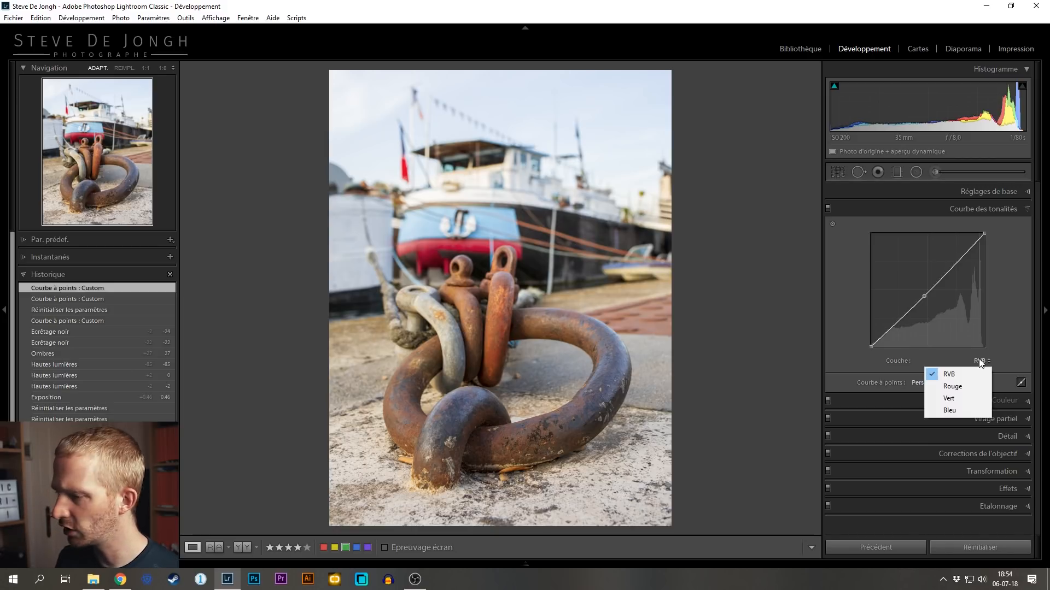
pyautogui.click(957, 386)
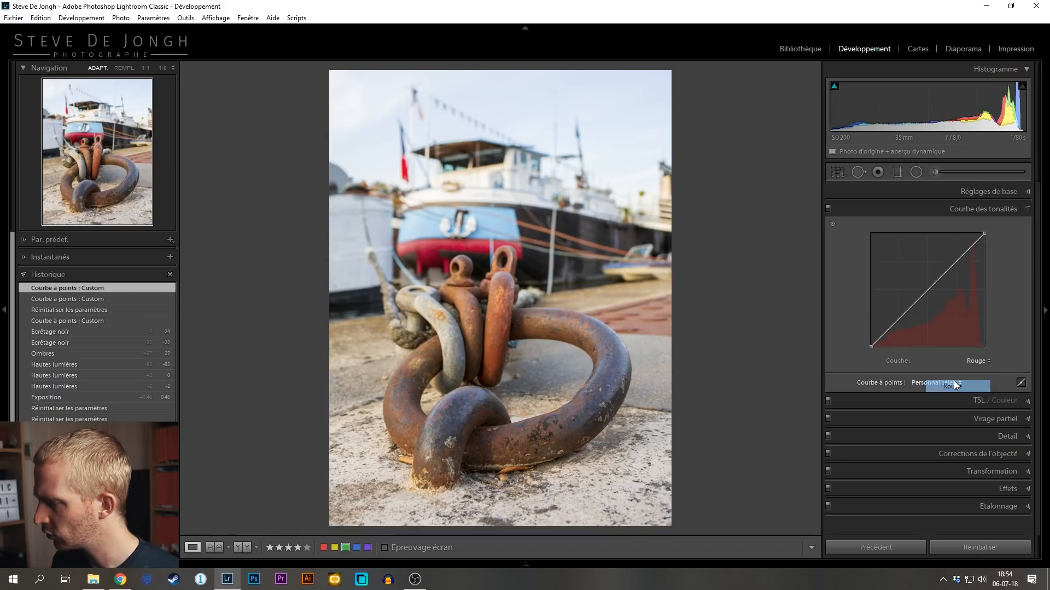
pyautogui.click(926, 290)
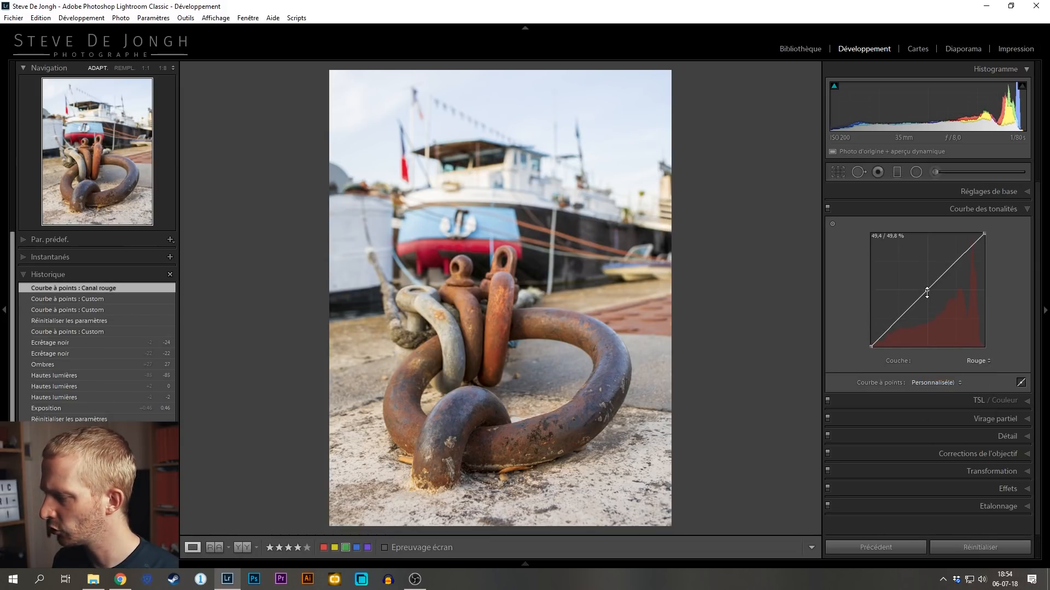
pyautogui.moveTo(926, 290); pyautogui.dragTo(921, 223)
# - Add a midpoint to the tone curve's Vert channel and raise it slightly above the diagonal
pyautogui.click(975, 361)
pyautogui.click(962, 397)
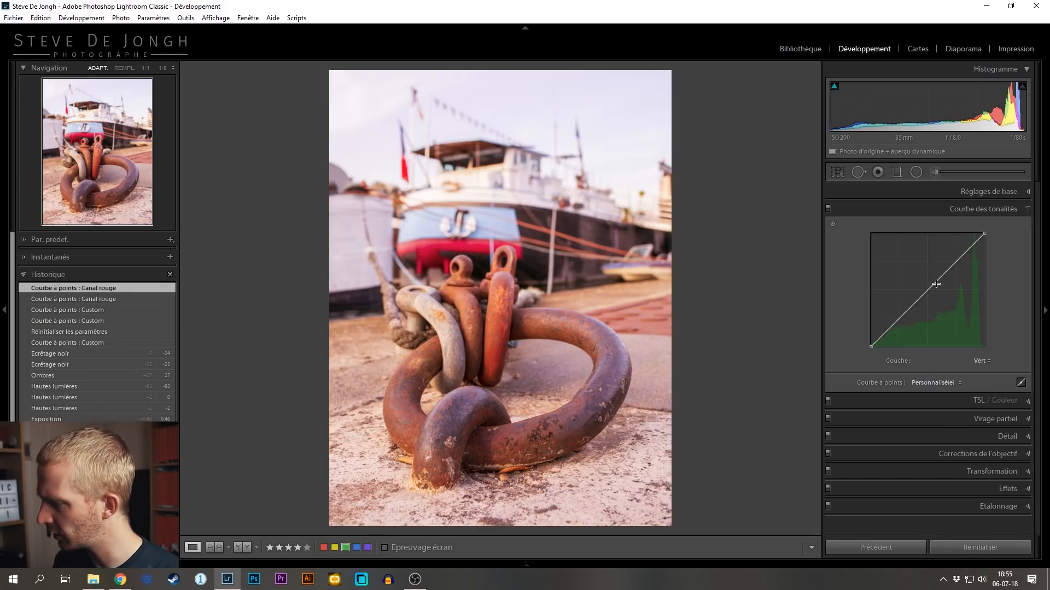
pyautogui.click(928, 291)
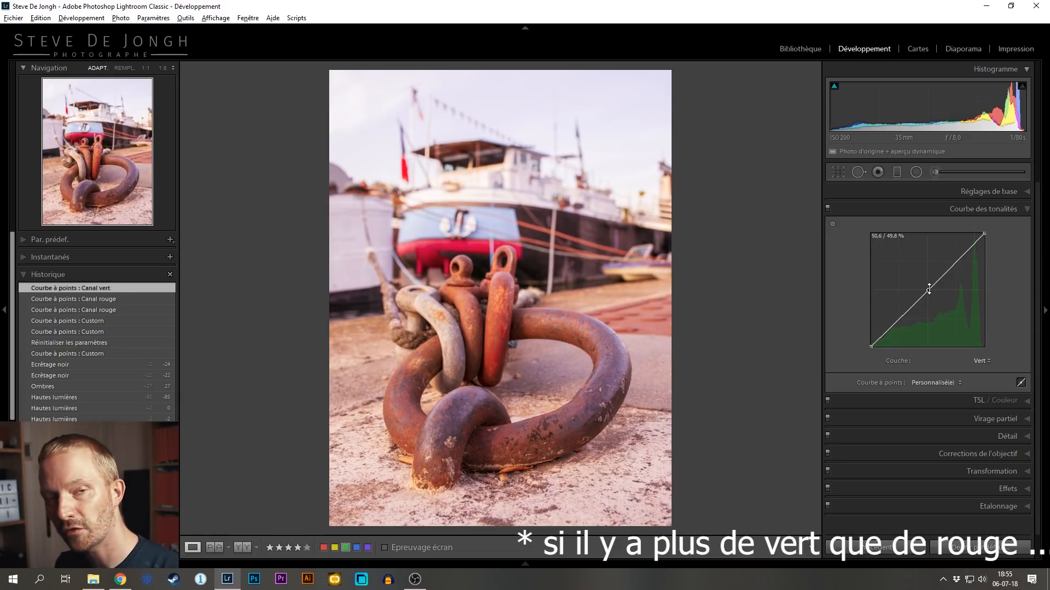
pyautogui.moveTo(928, 290); pyautogui.dragTo(926, 259)
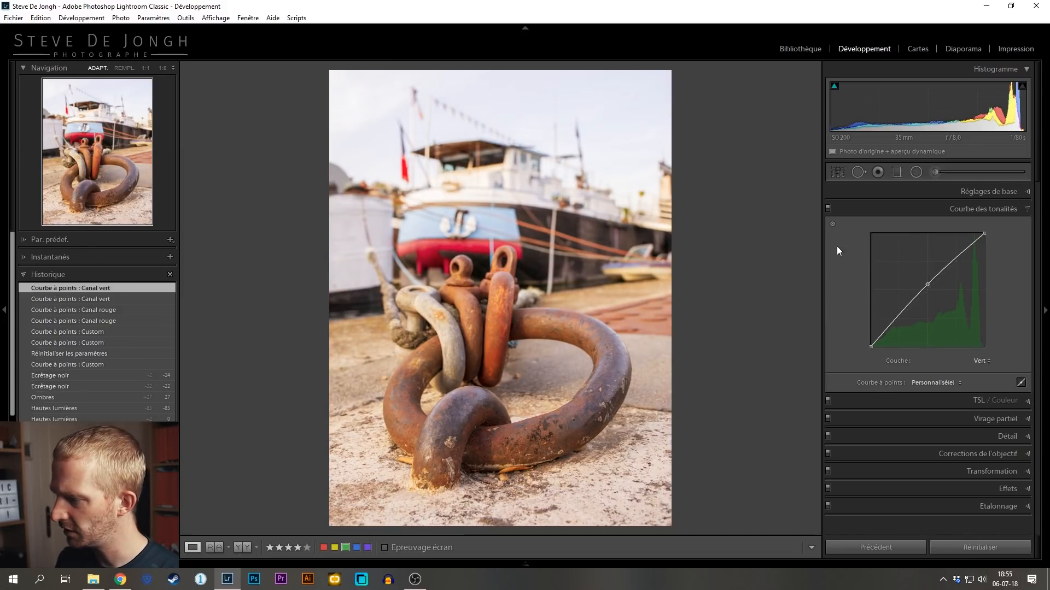
# - Compare the photo with and without the tone curve adjustments, leaving them enabled
pyautogui.click(827, 209)
pyautogui.click(827, 209)
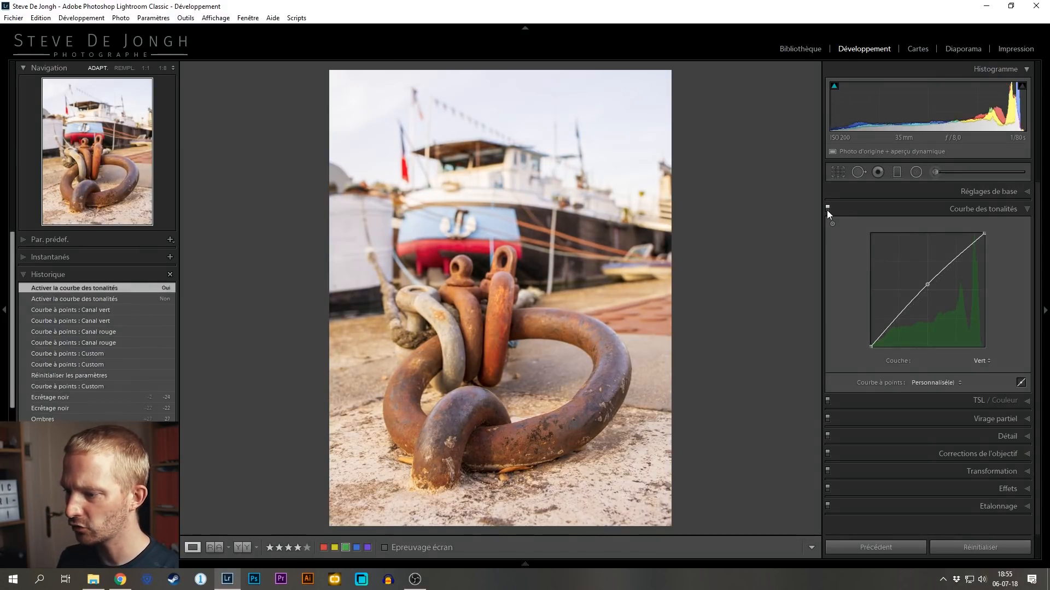
pyautogui.click(827, 210)
pyautogui.click(827, 210)
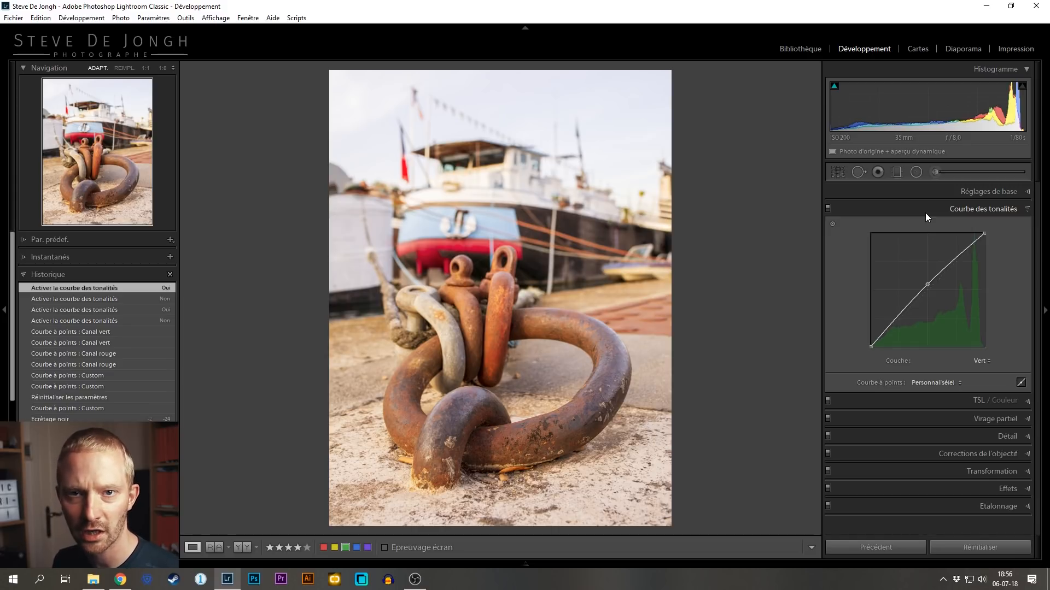
# - Reset the whole Tonalité group in the basic adjustments and undo it, repeating the reset and undo once more
pyautogui.click(974, 192)
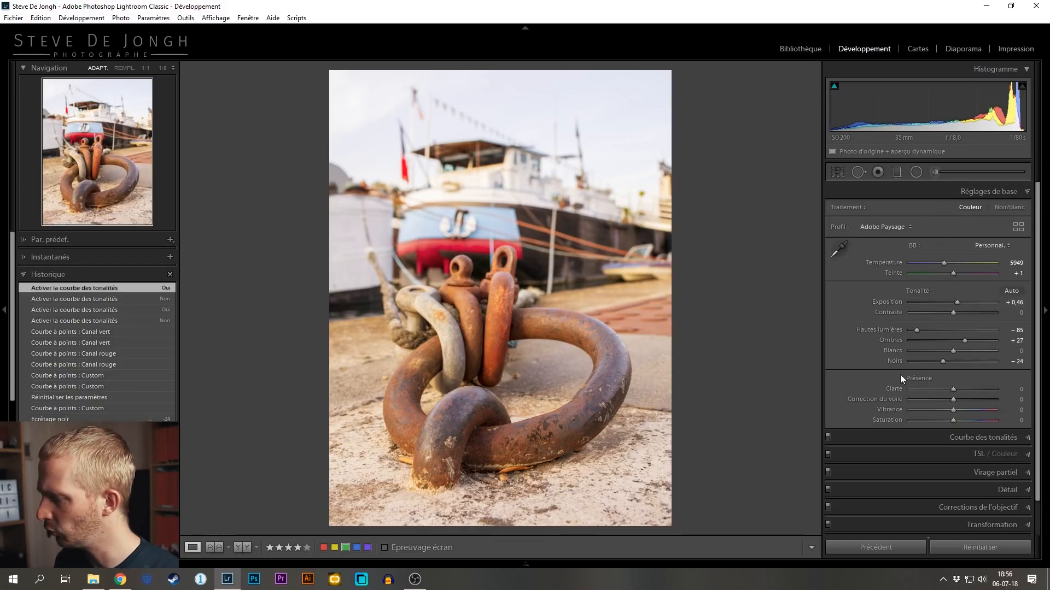
pyautogui.press('alt')
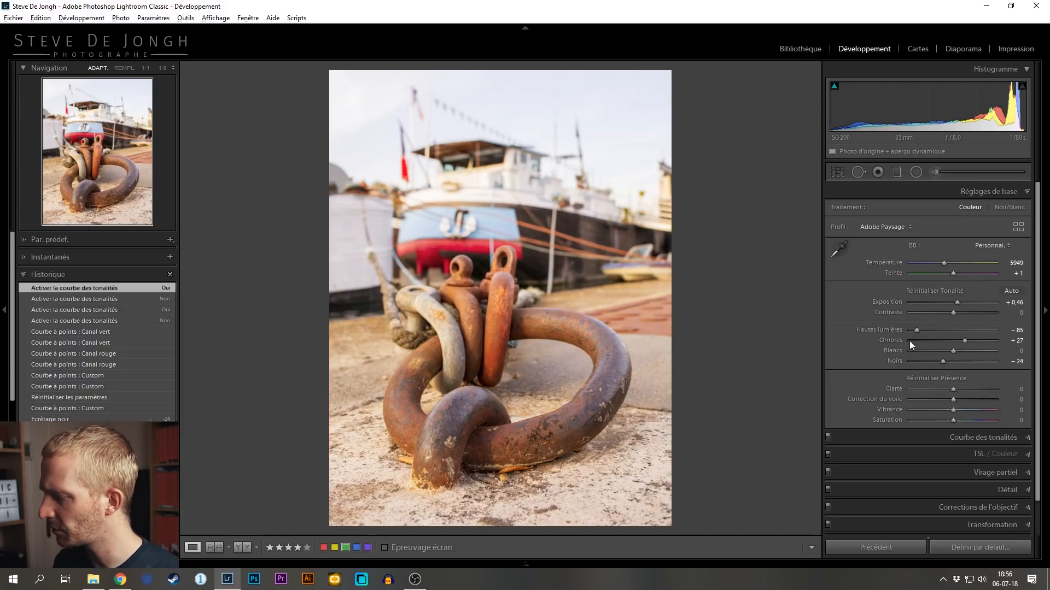
pyautogui.keyDown('alt'); pyautogui.click(927, 290); pyautogui.keyUp('alt')
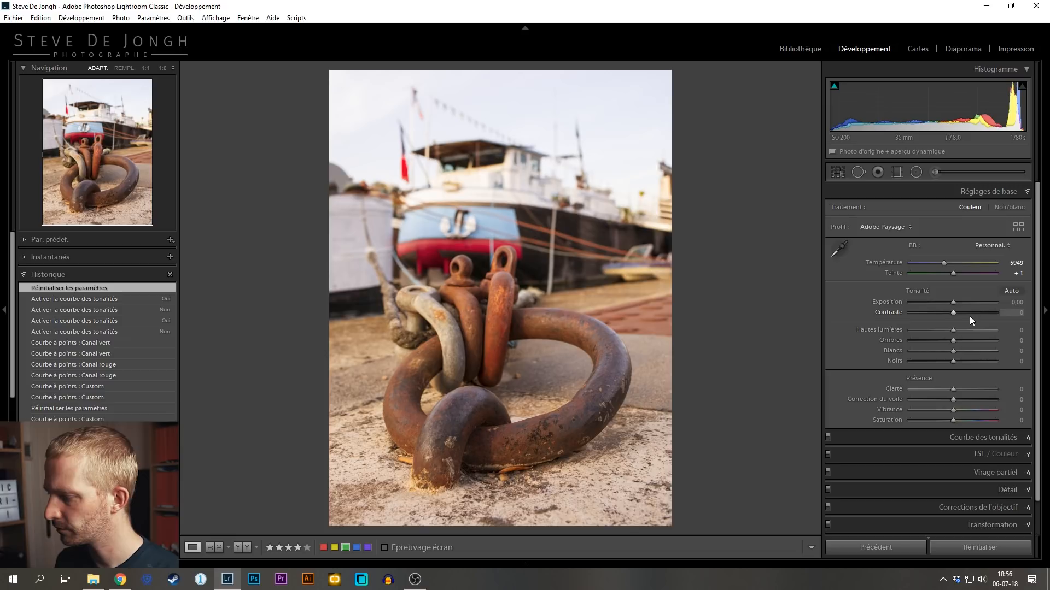
pyautogui.hotkey('ctrl', 'z')
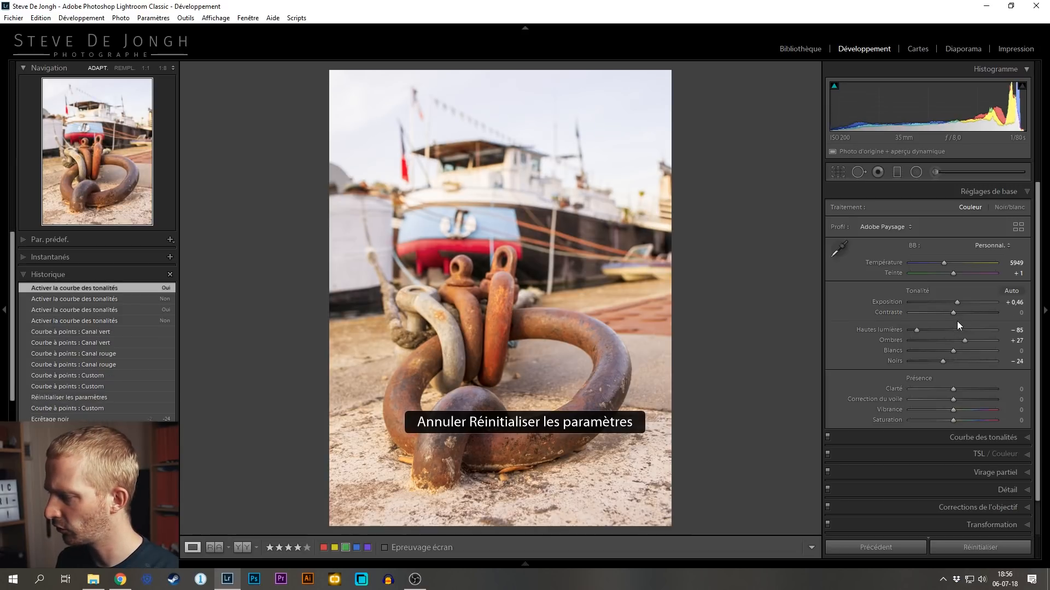
pyautogui.press('alt')
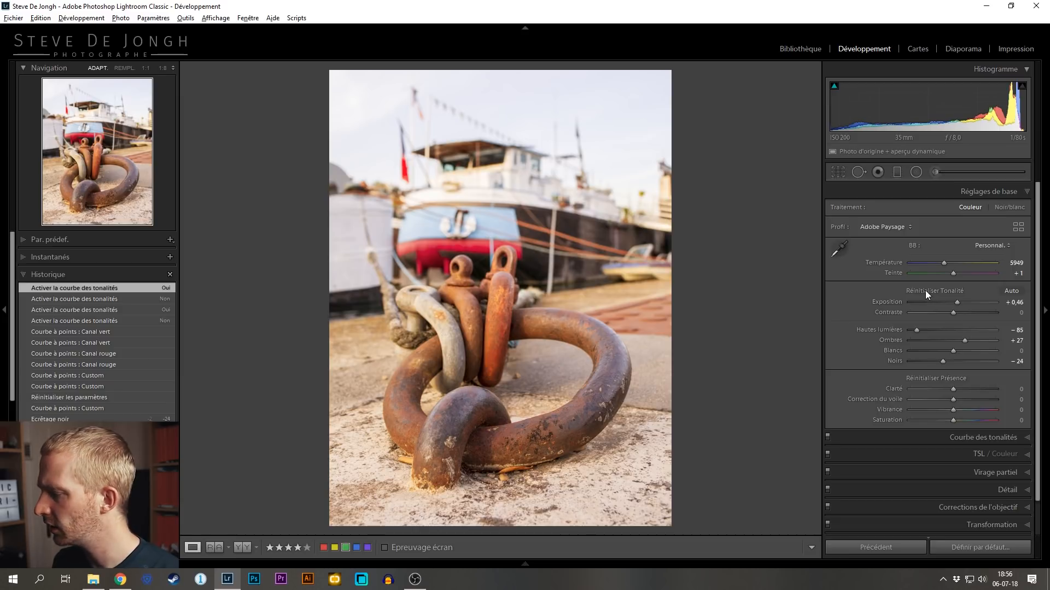
pyautogui.click(925, 290)
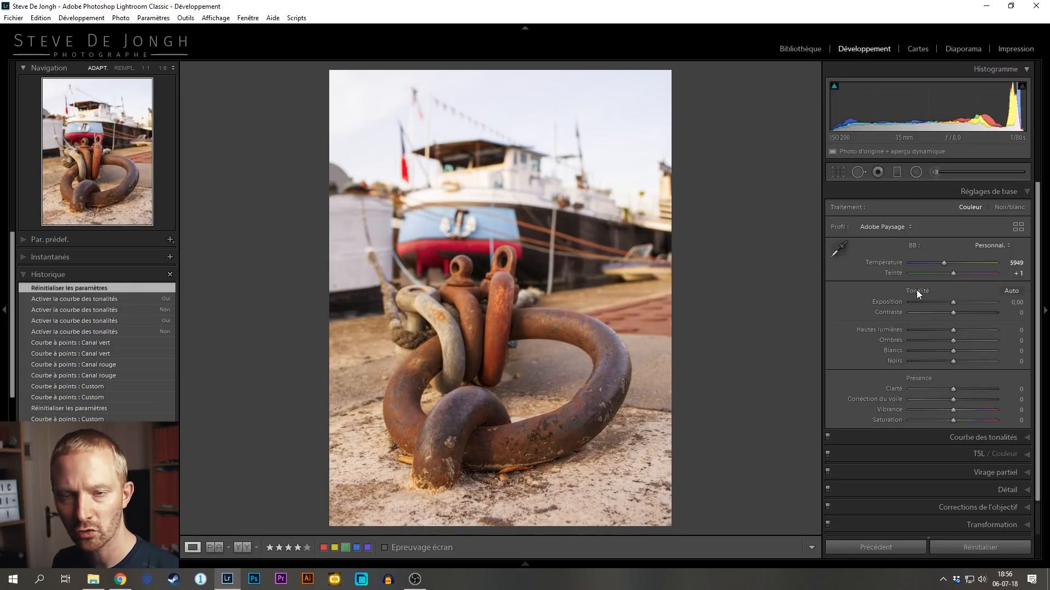
pyautogui.hotkey('ctrl', 'z')
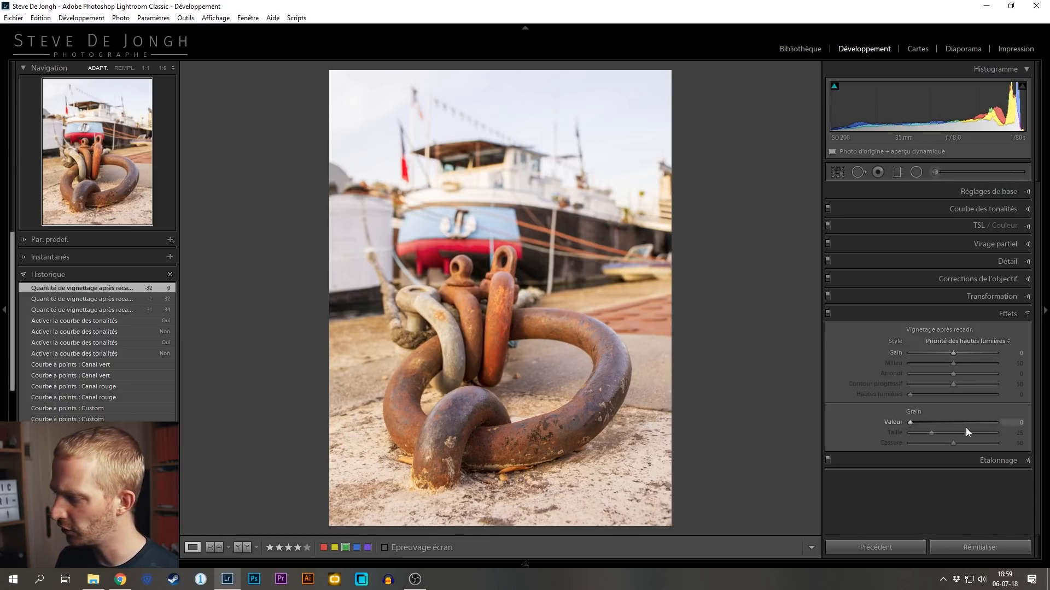
# - Try a post-crop vignette with Gain −32 and Milieu 8, and reset the vignette settings
pyautogui.moveTo(953, 355)
pyautogui.mouseDown()
pyautogui.moveTo(924, 360)
pyautogui.moveTo(939, 353)
pyautogui.mouseUp()
pyautogui.moveTo(953, 364); pyautogui.dragTo(916, 364)
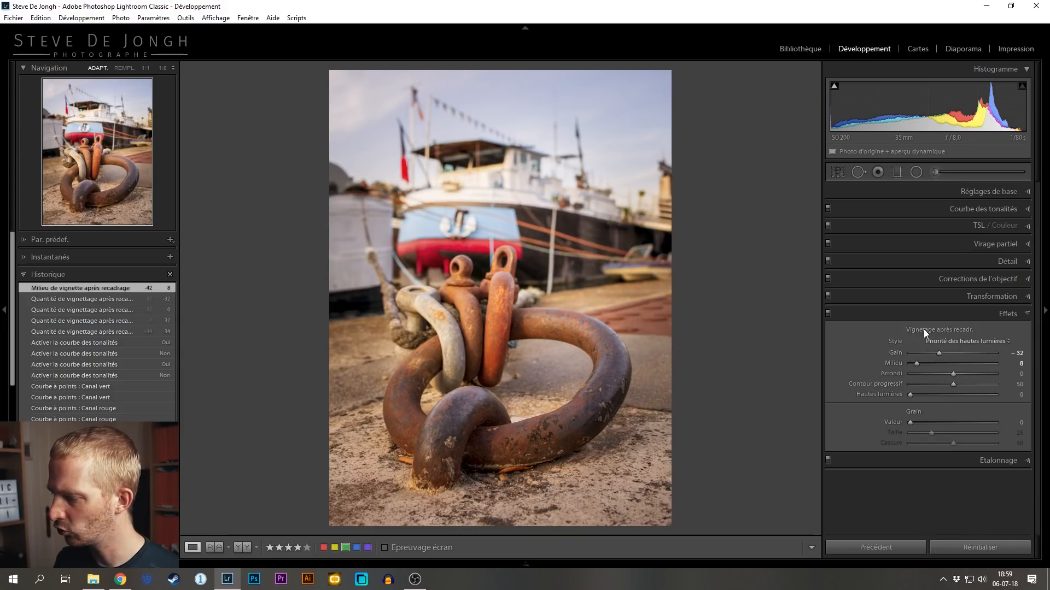
pyautogui.hotkey('ctrl', 'shift', 'r')
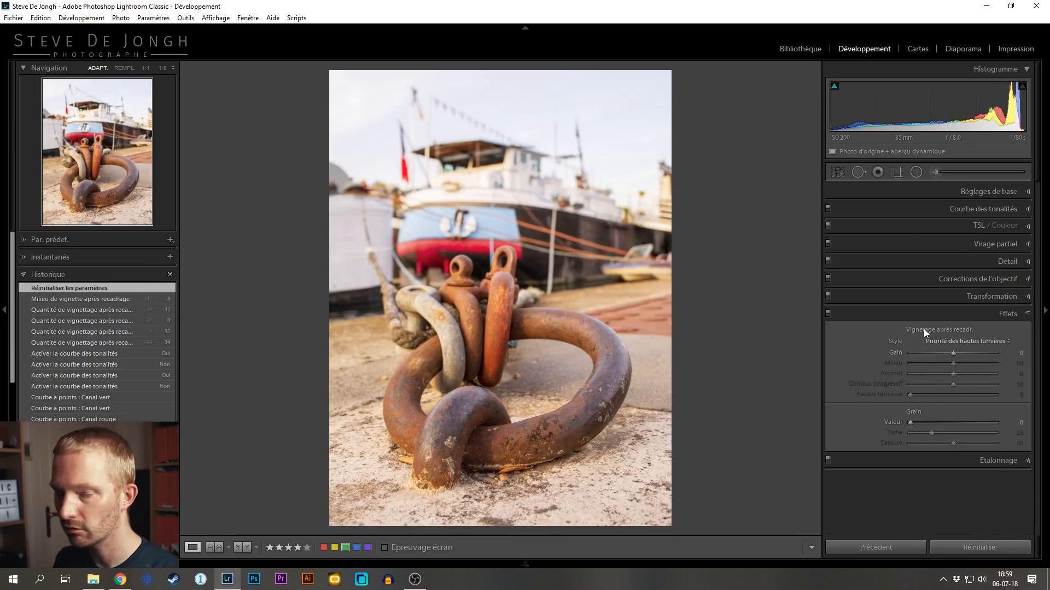
# - Draw a large circular radial filter around the mooring rings, checking its extent with the mask overlay, and set its Exposition to −1,27
pyautogui.click(916, 171)
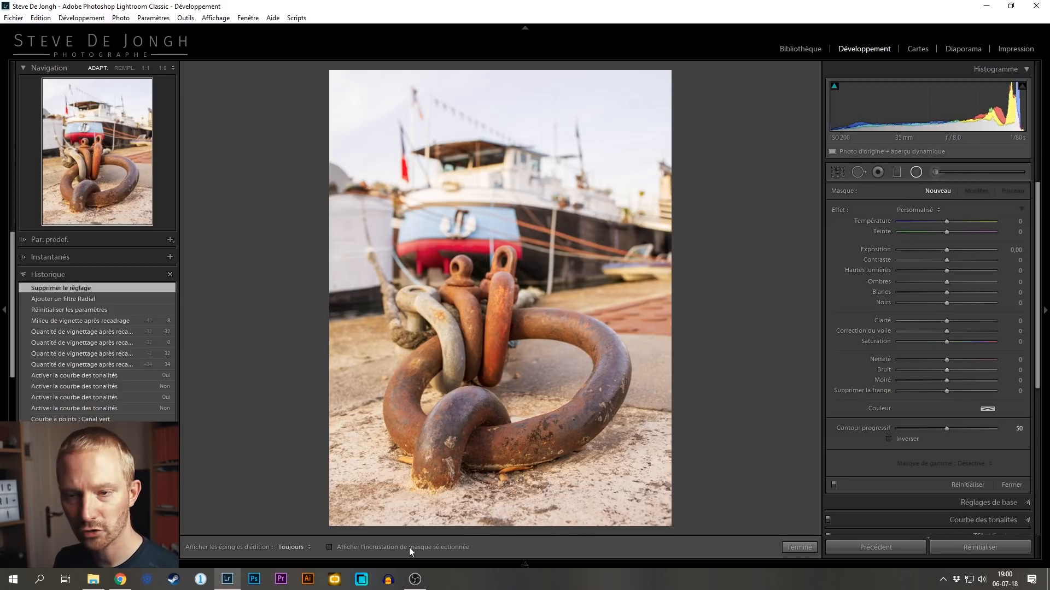
pyautogui.click(347, 549)
pyautogui.moveTo(503, 381); pyautogui.dragTo(722, 588)
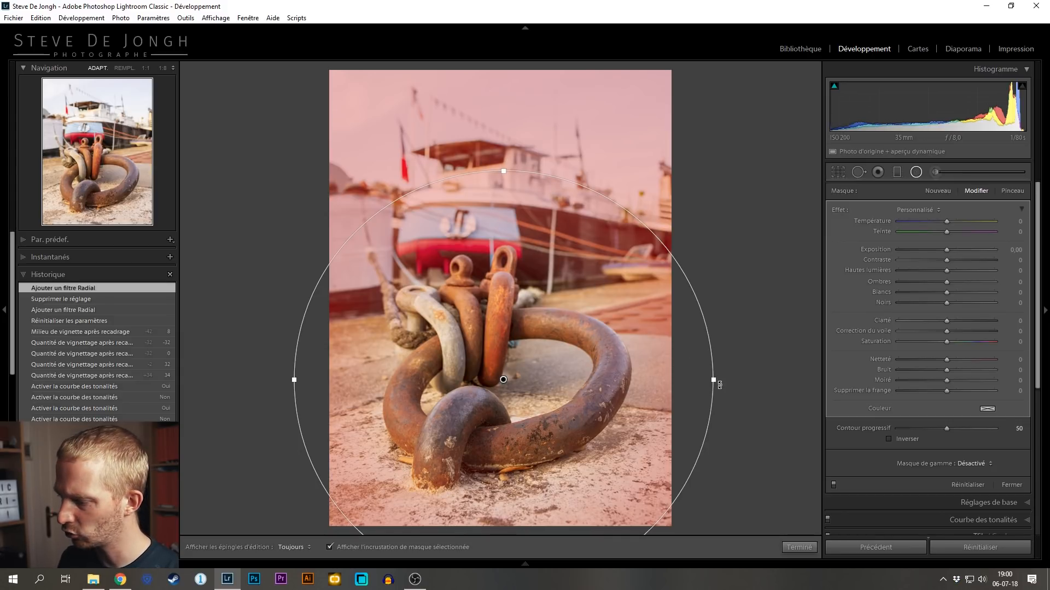
pyautogui.moveTo(715, 381); pyautogui.dragTo(744, 380)
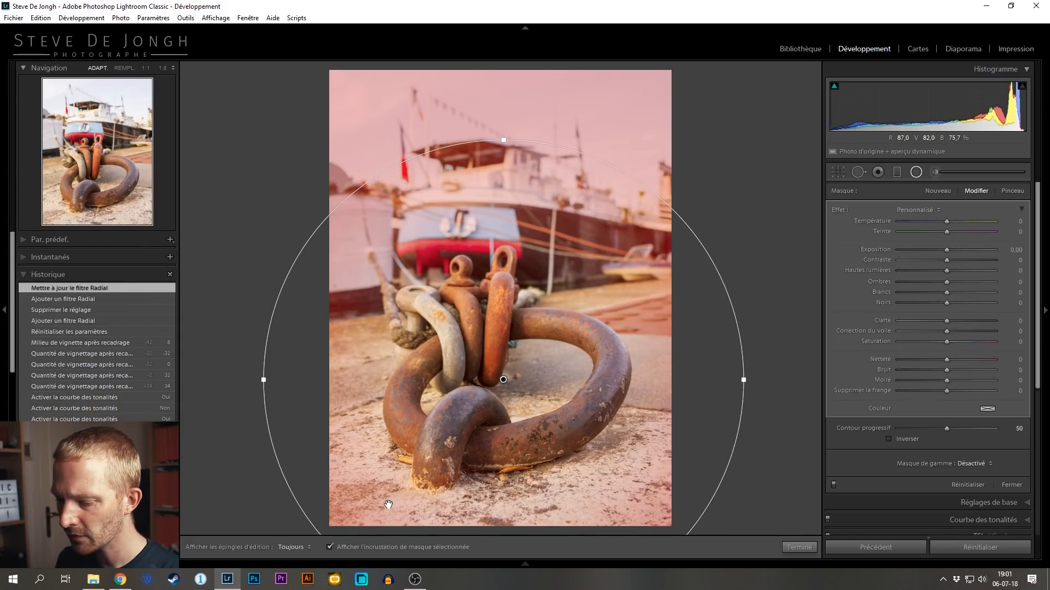
pyautogui.click(330, 547)
pyautogui.moveTo(947, 250); pyautogui.dragTo(932, 253)
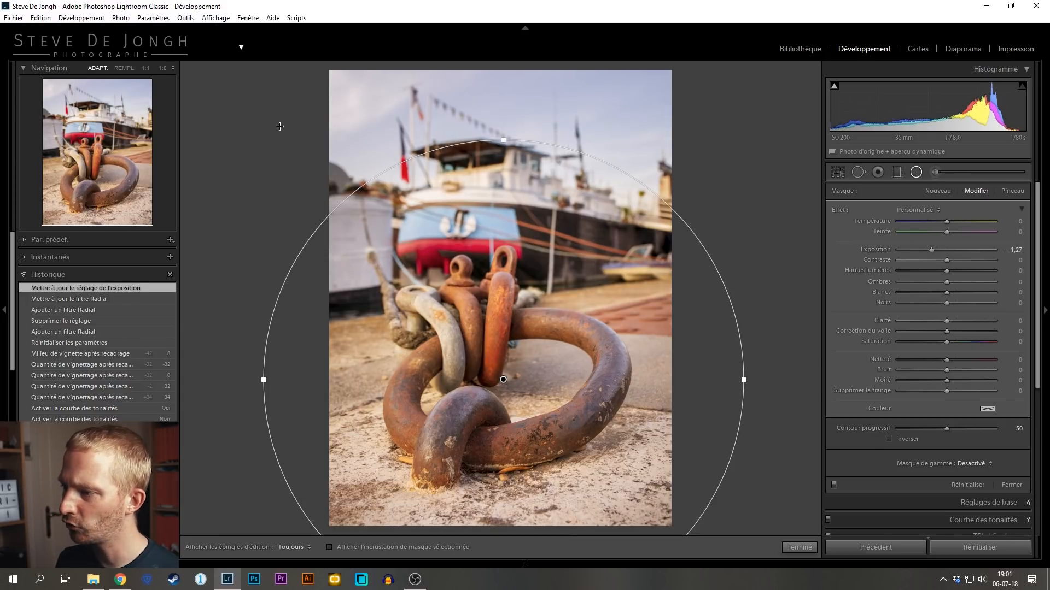